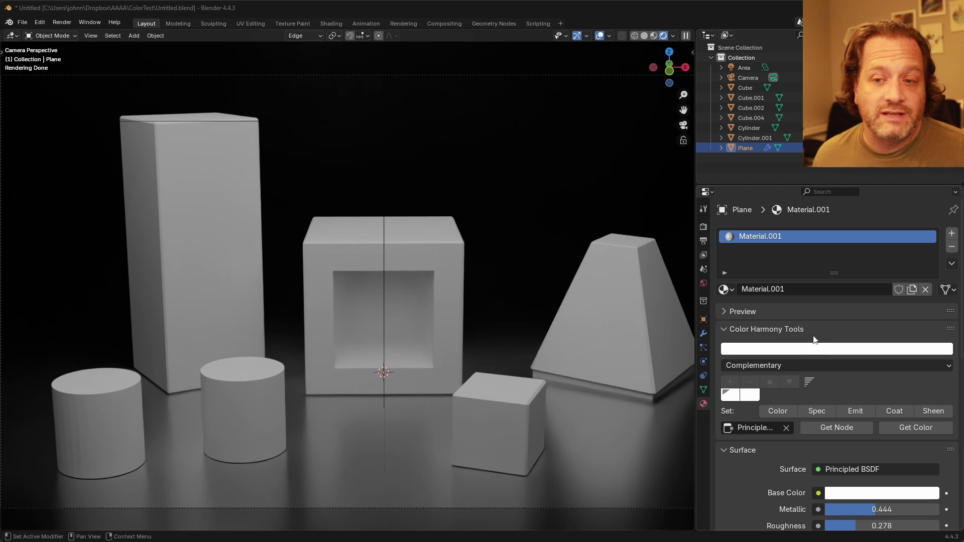
Step: Set the harmony base colour to cyan and apply it to the hollow box's material
click(436, 251)
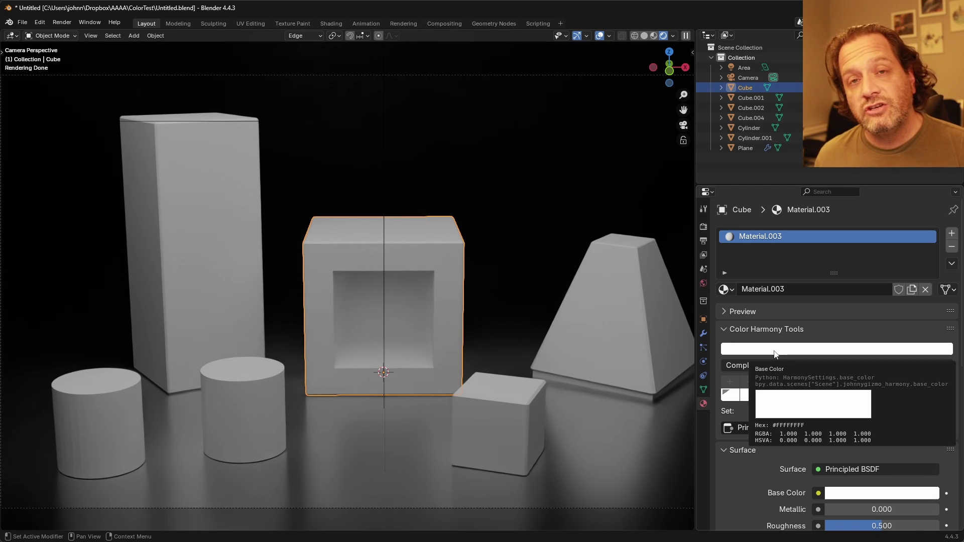
click(853, 349)
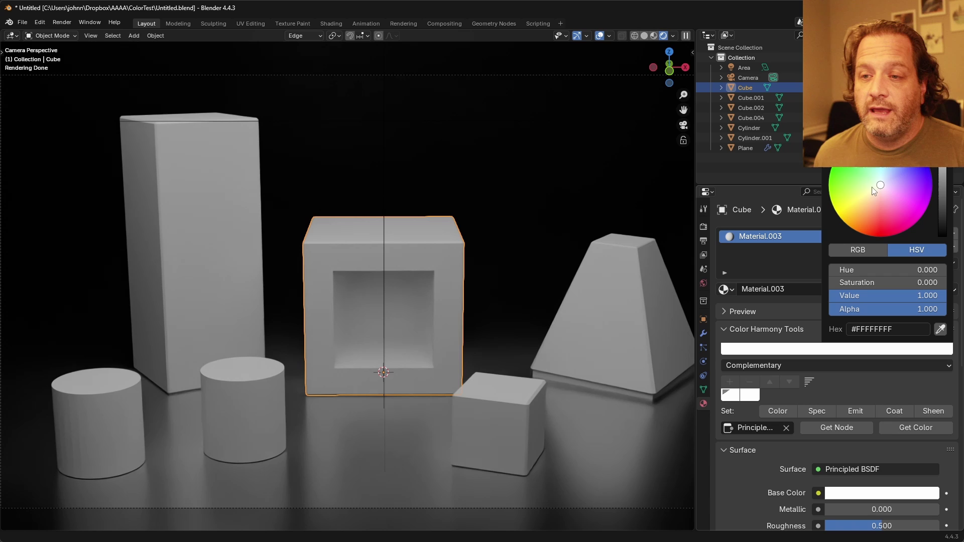
drag(879, 185, 880, 153)
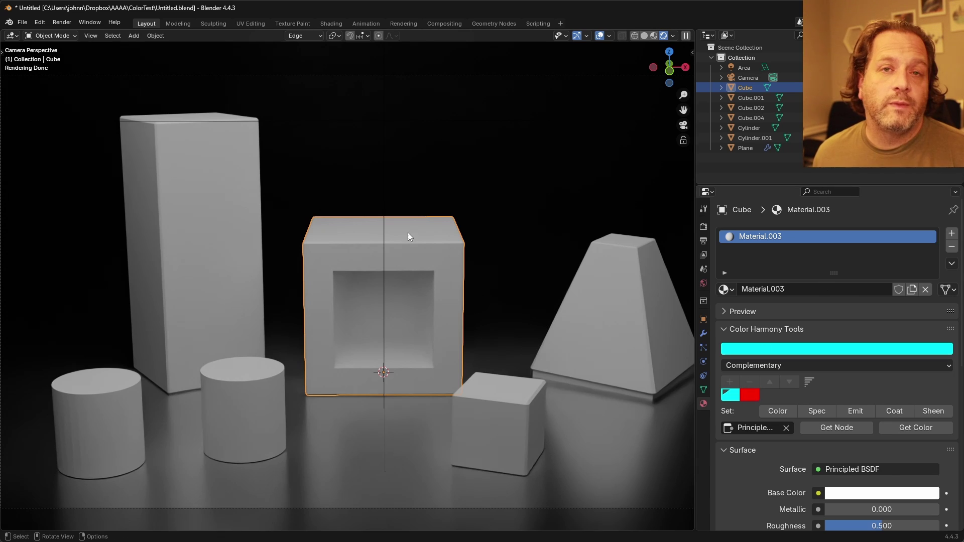
click(775, 411)
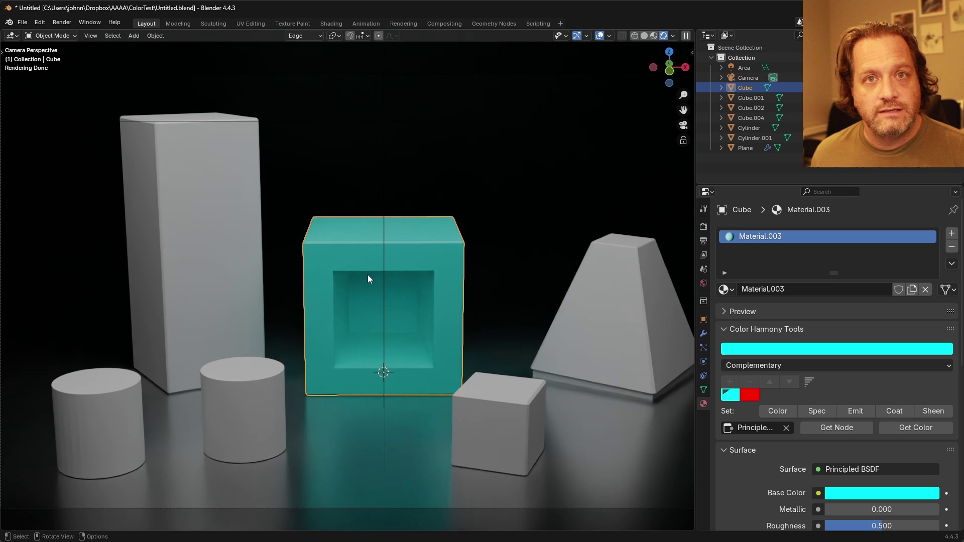
click(644, 36)
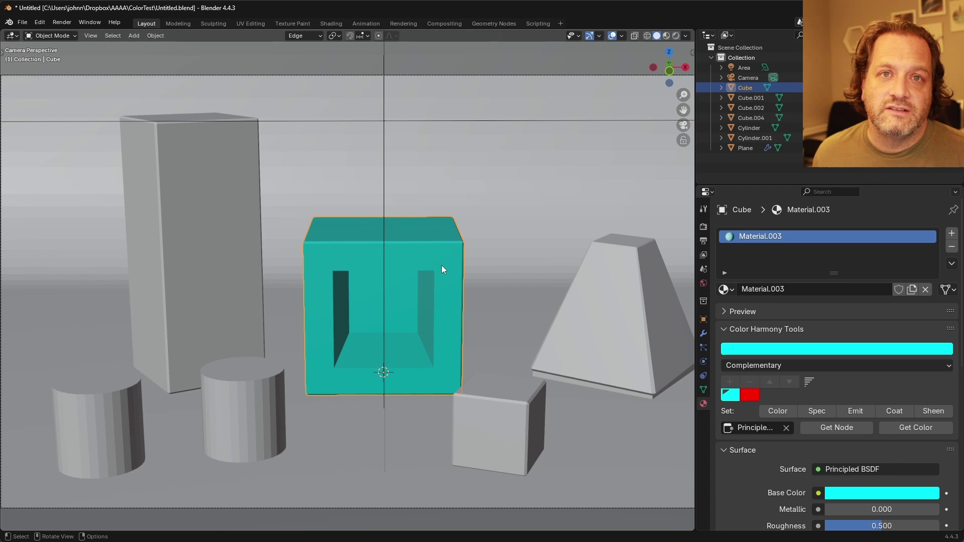
click(675, 36)
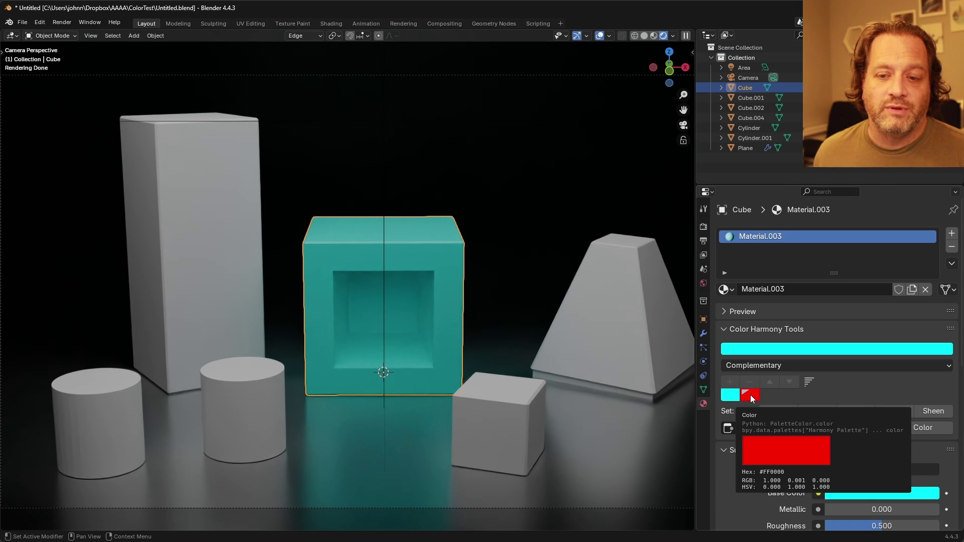
Step: Make the small cube red, and the floor, small cylinder, tall box and trapezoid cyan
click(534, 411)
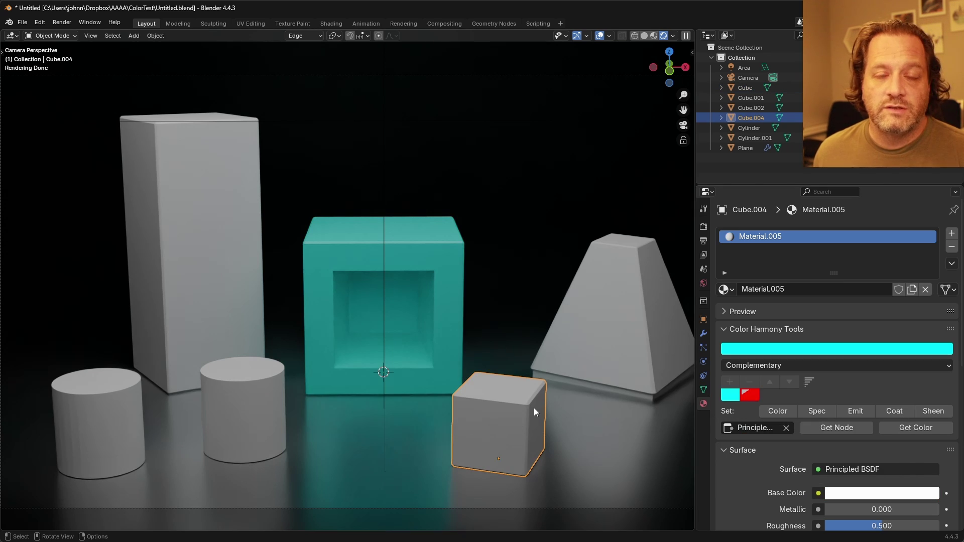
click(785, 411)
click(514, 248)
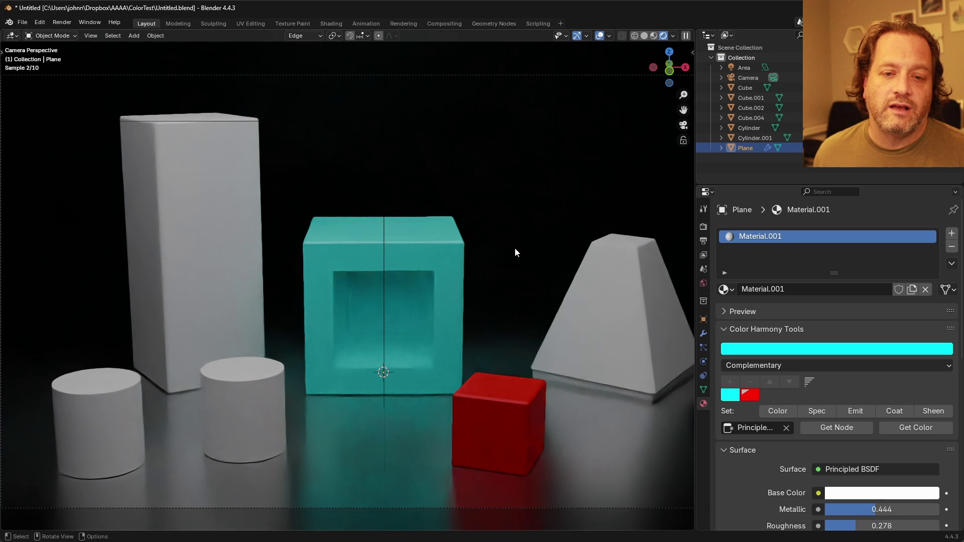
click(244, 407)
click(190, 261)
click(612, 331)
Step: Change the hollow box's base colour to yellow-green #E2FF00
click(415, 398)
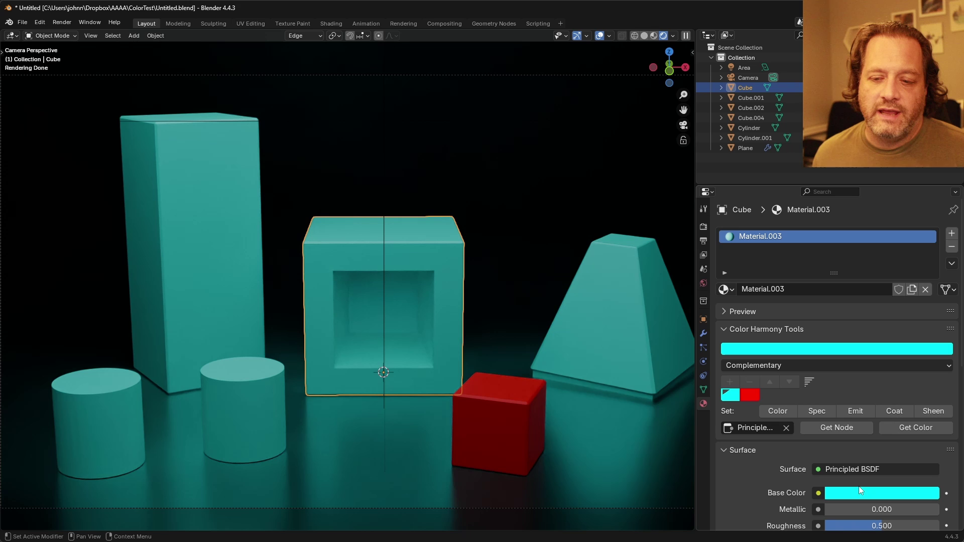
click(872, 349)
drag(872, 340, 819, 350)
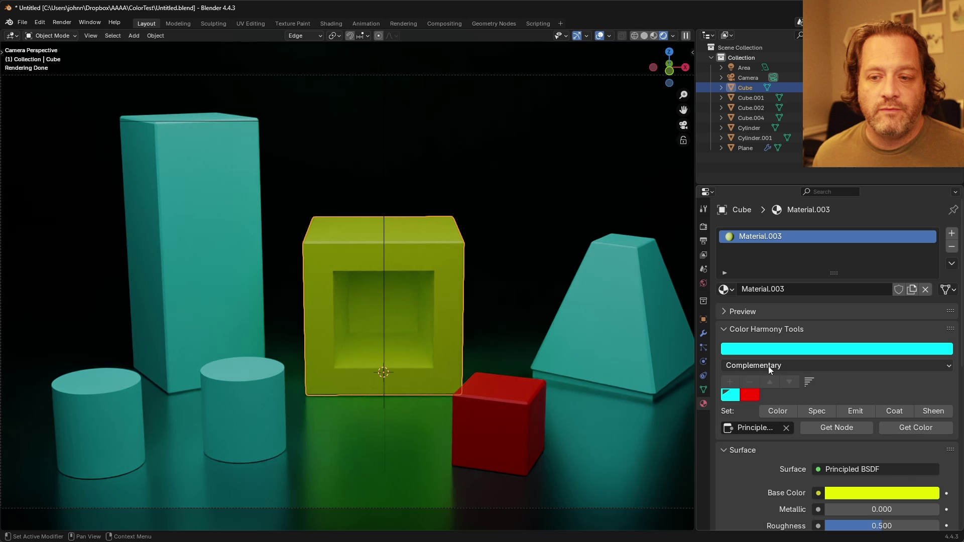
Step: Load the hollow box's yellow-green into the harmony palette, giving a blue complement, and select the floor
click(914, 431)
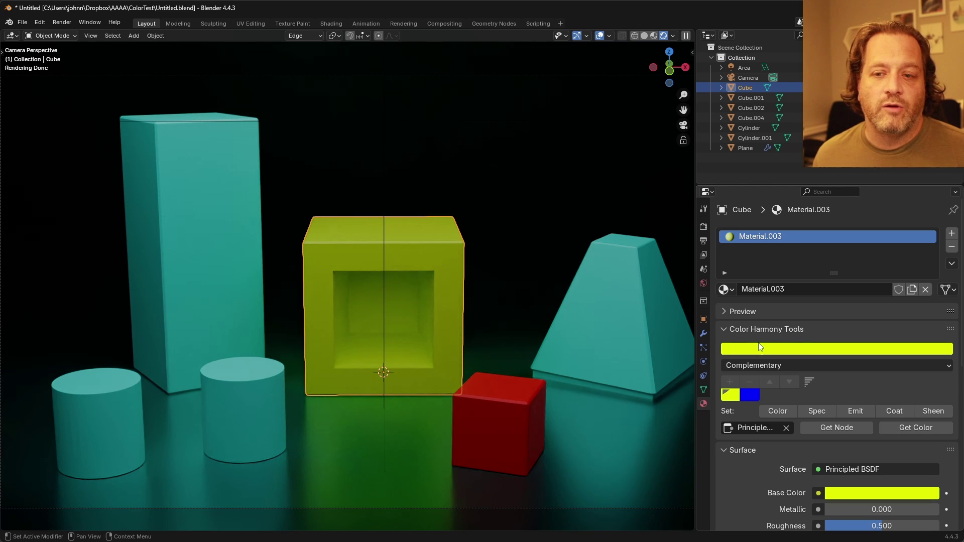
click(600, 301)
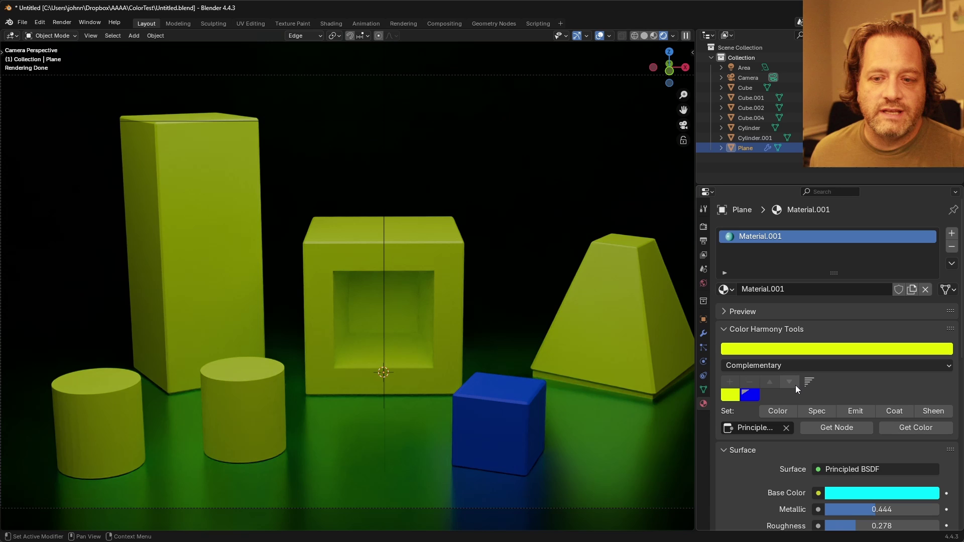
scroll(796, 384, down, 5)
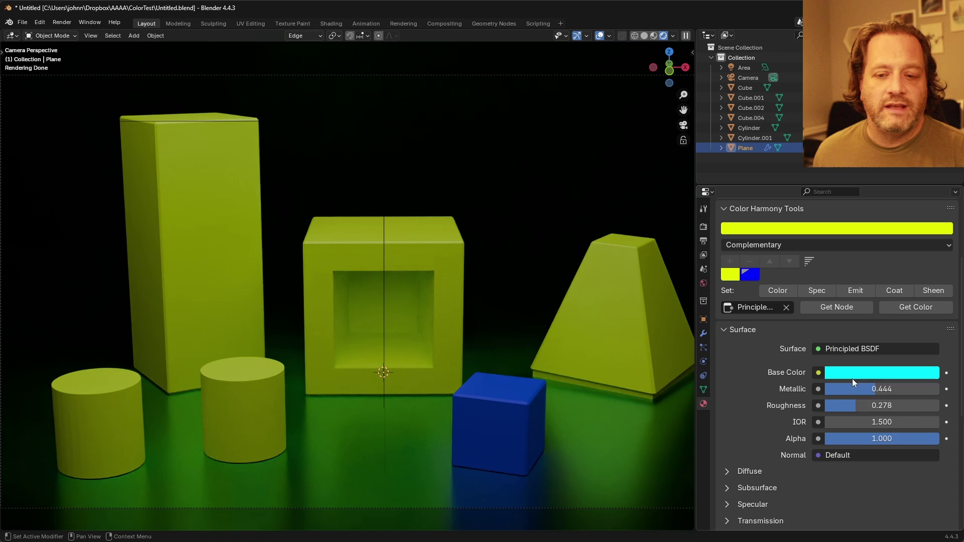
Step: Give the hollow box emission strength 0.400 with the palette's yellow-green as emission colour
scroll(742, 480, down, 3)
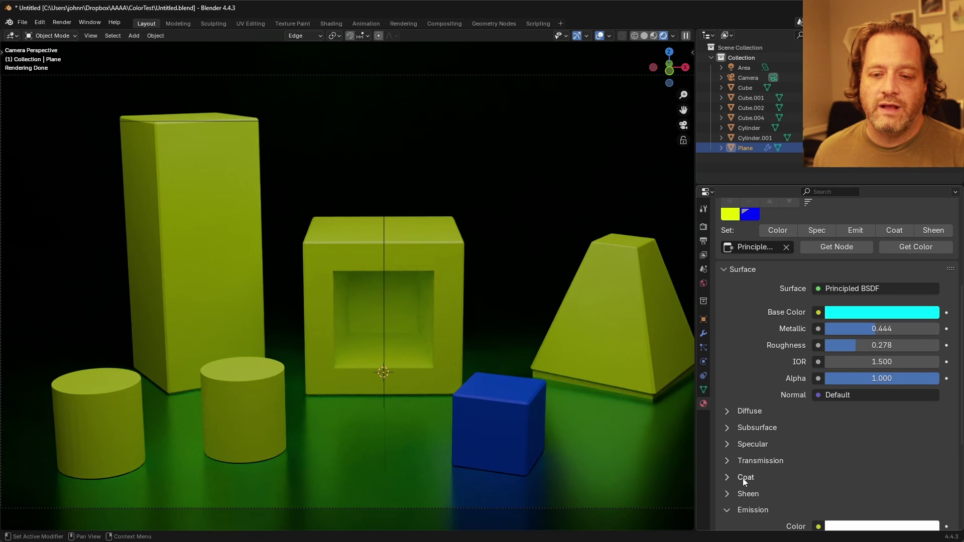
click(384, 321)
click(752, 489)
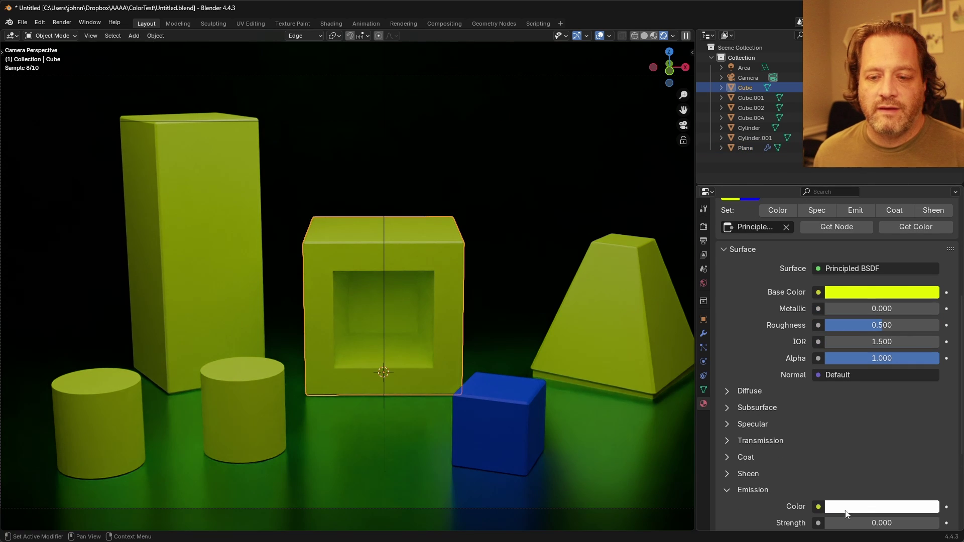
drag(845, 522, 863, 522)
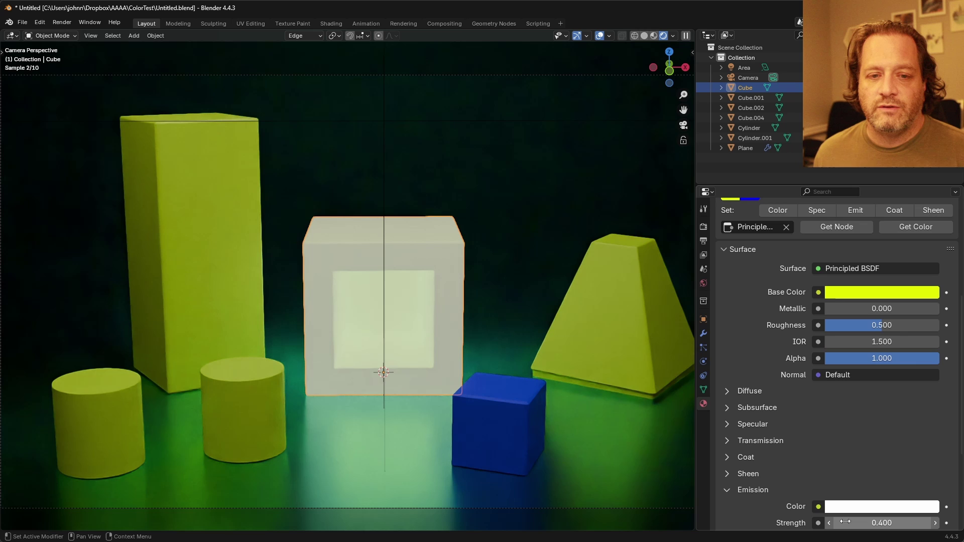
scroll(856, 317, up, 3)
click(837, 286)
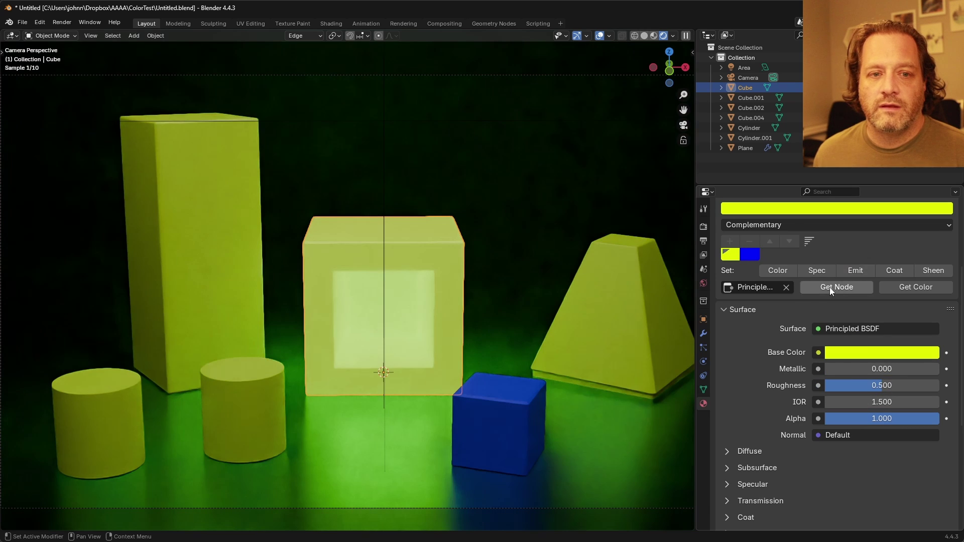
scroll(791, 293, down, 6)
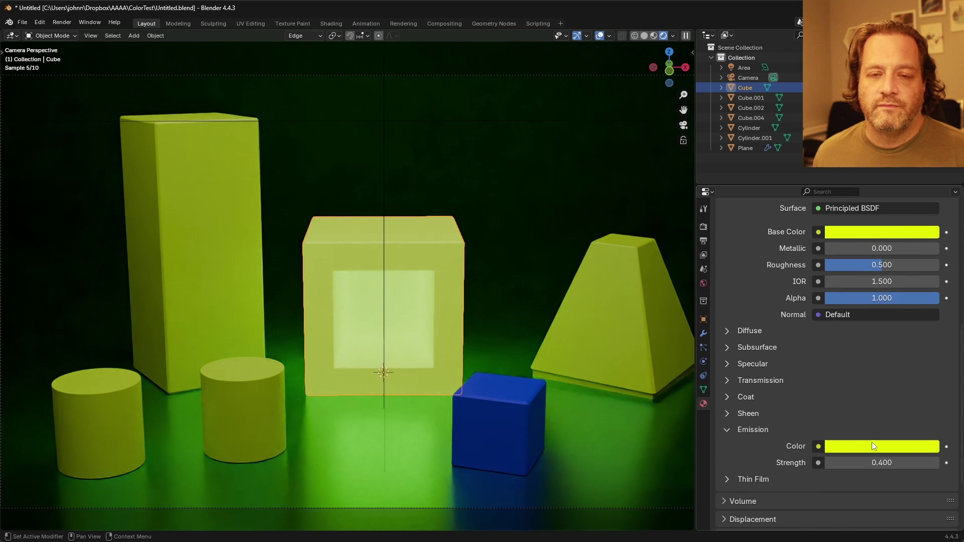
Step: Switch the harmony type to Near Complementary at a -15° angle
scroll(854, 351, up, 11)
click(835, 345)
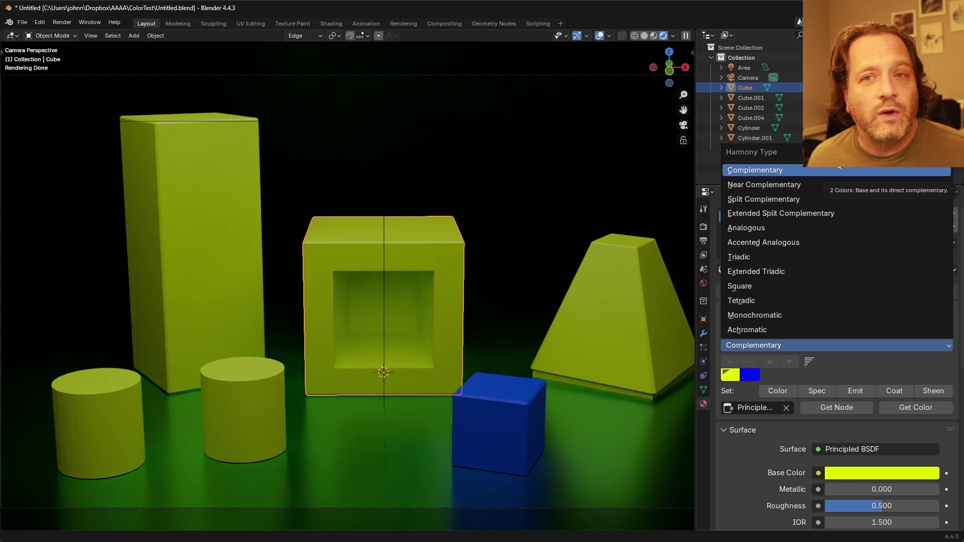
click(789, 185)
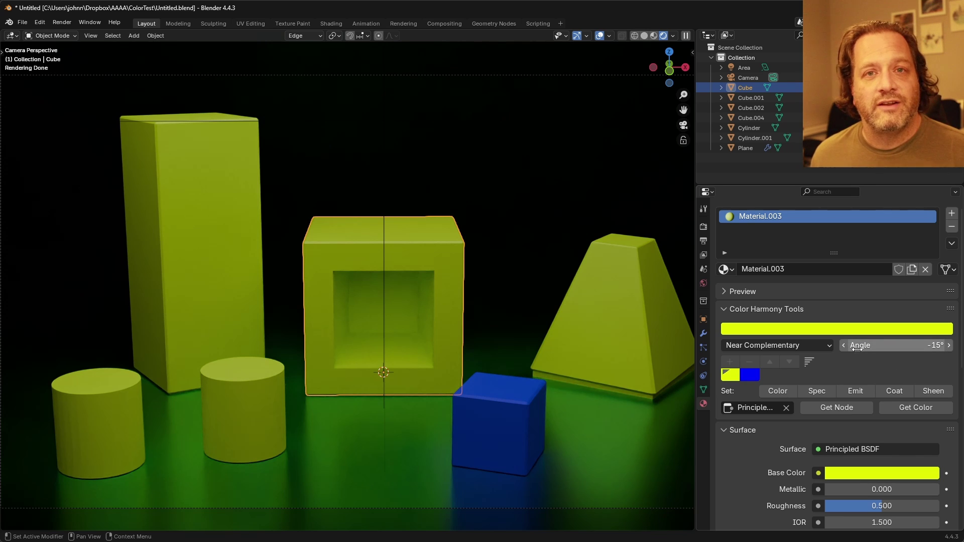
Step: Switch the harmony type to Split Complementary, giving blue, yellow and violet swatches
click(763, 346)
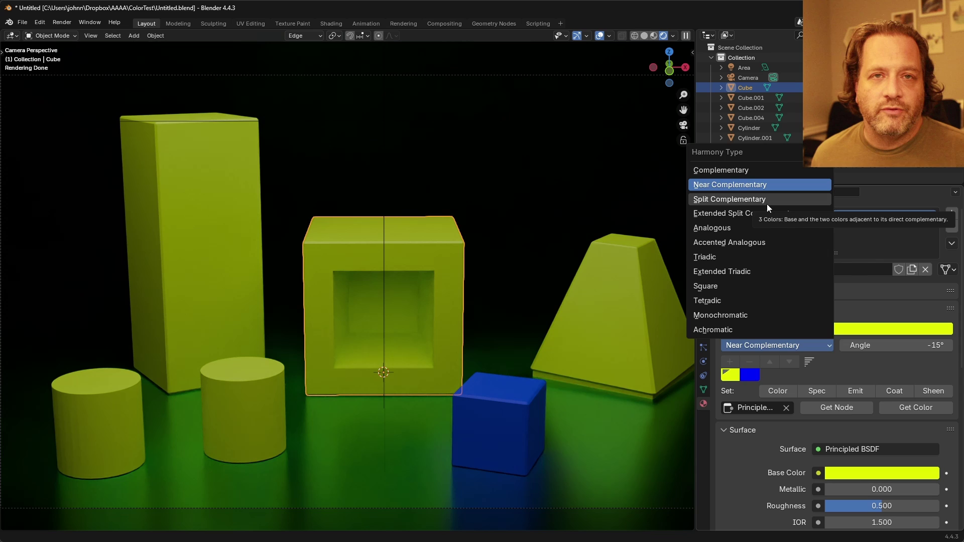
click(766, 201)
click(772, 331)
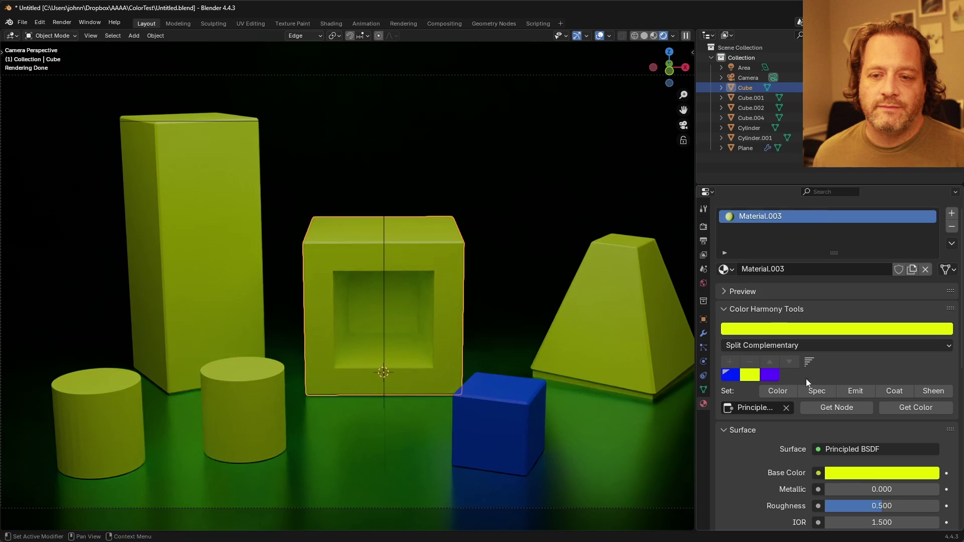
click(836, 345)
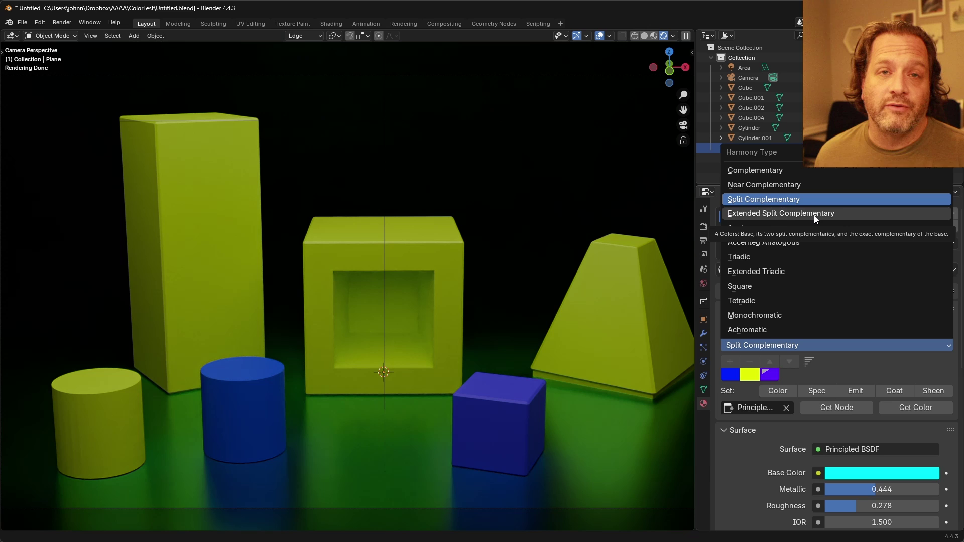
Step: Choose Analogous harmony with 7 colours spread 38° apart
click(808, 227)
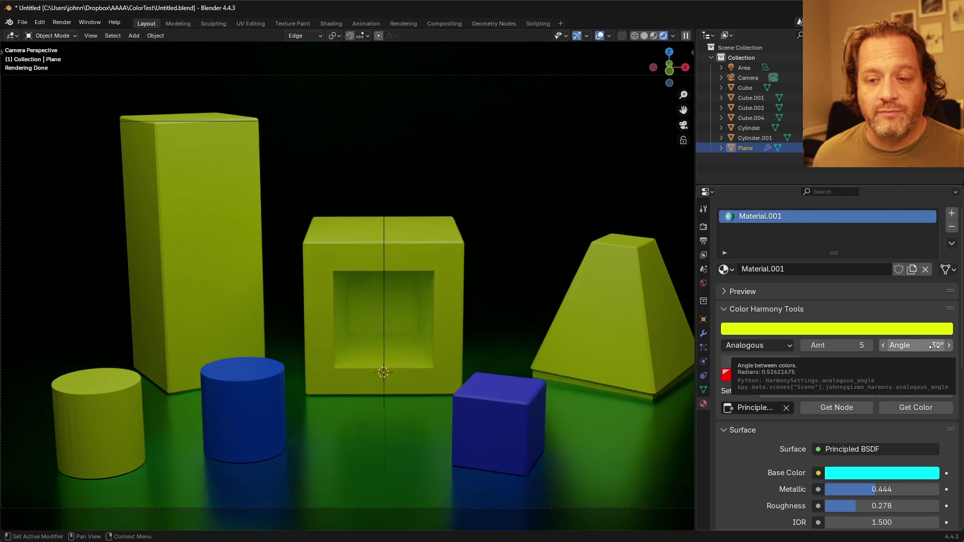
drag(836, 346, 853, 346)
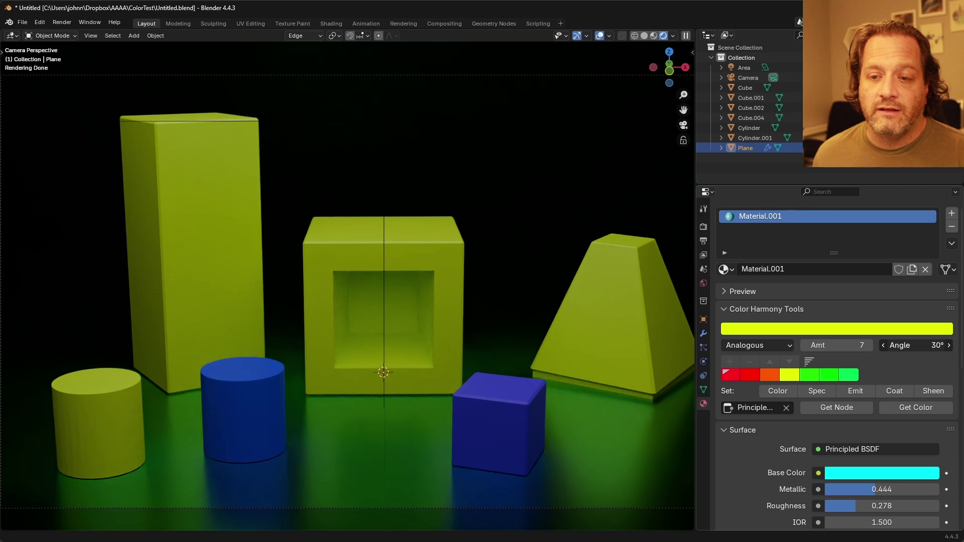
mouse_move(913, 346)
mouse_down()
mouse_move(873, 346)
mouse_move(911, 345)
mouse_up()
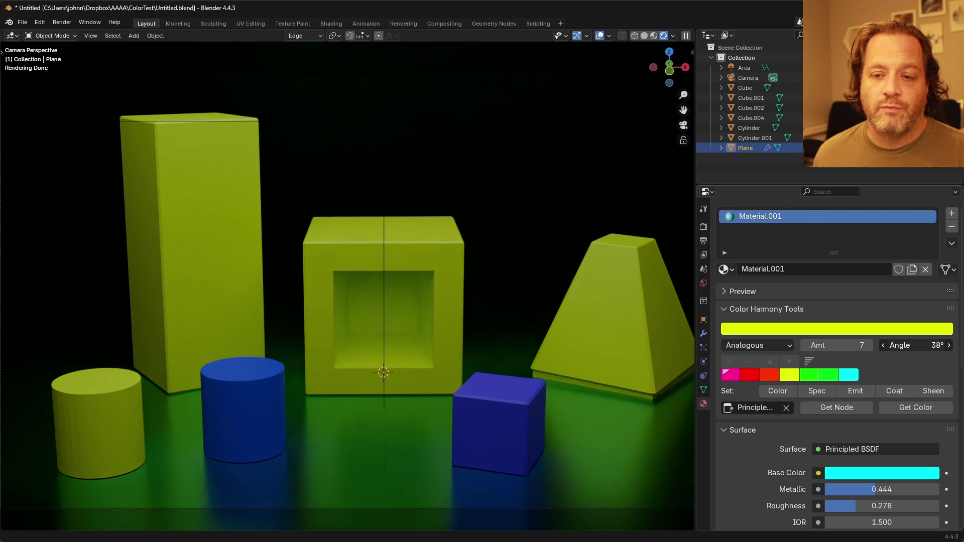
Step: Switch the palette to Accented Analogous and select the blue cylinder
click(758, 346)
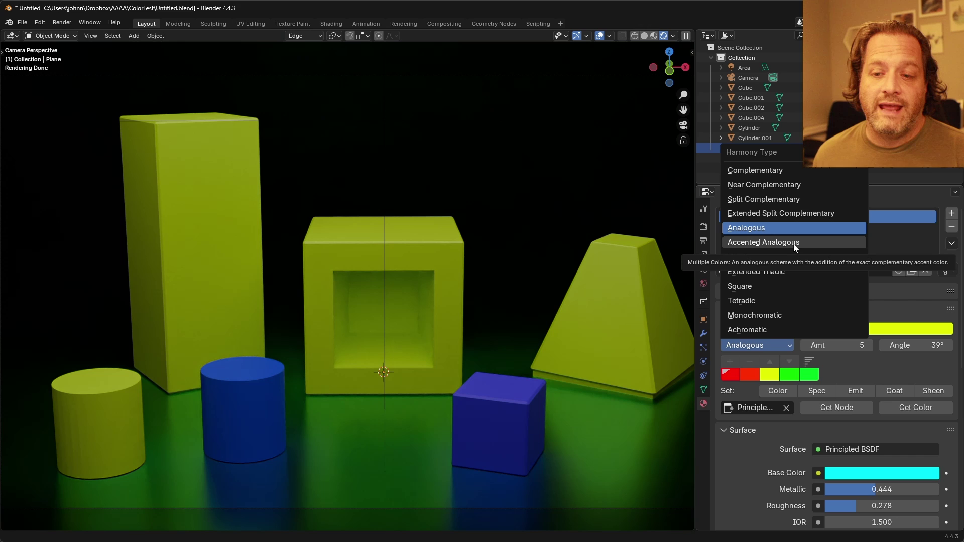
click(792, 244)
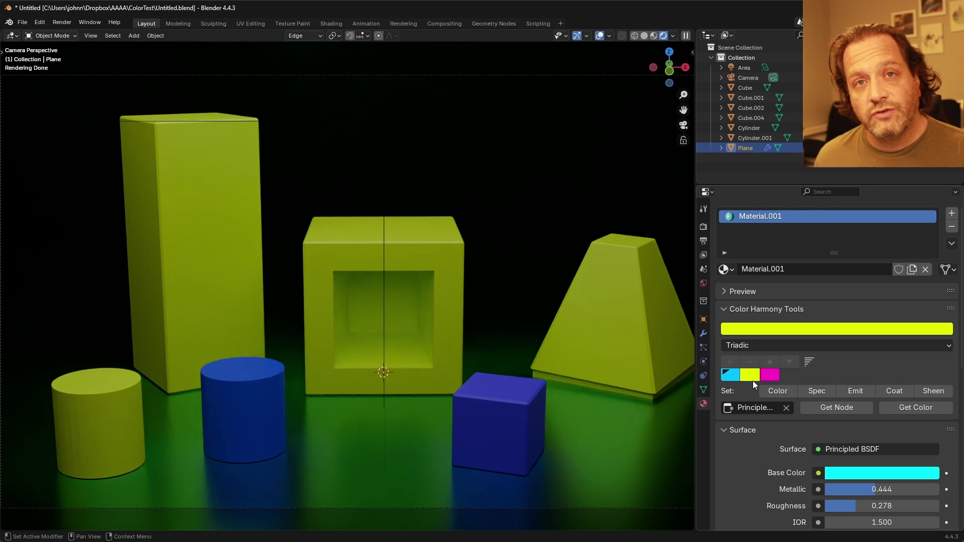
click(243, 408)
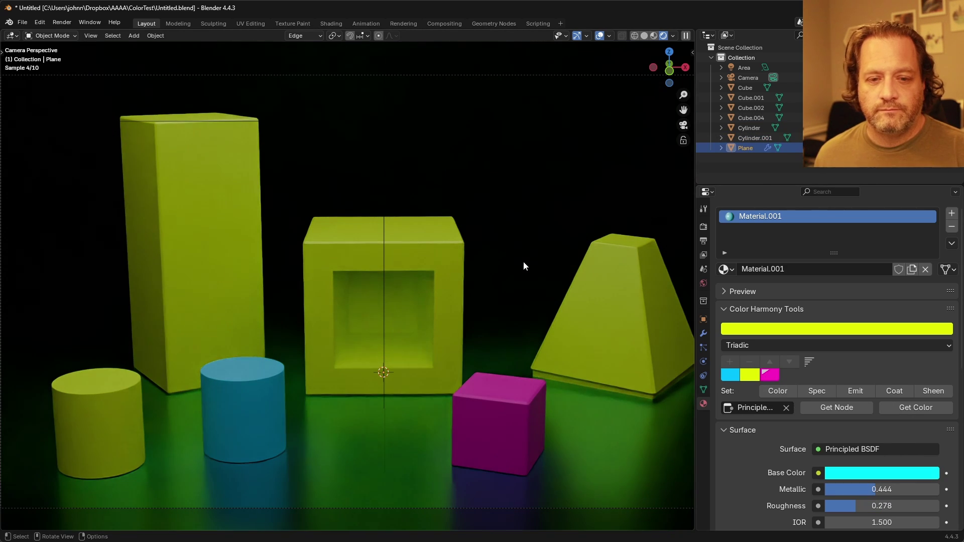
Step: Switch to Extended Triadic and drag its blue swatch onto the cylinder
click(763, 345)
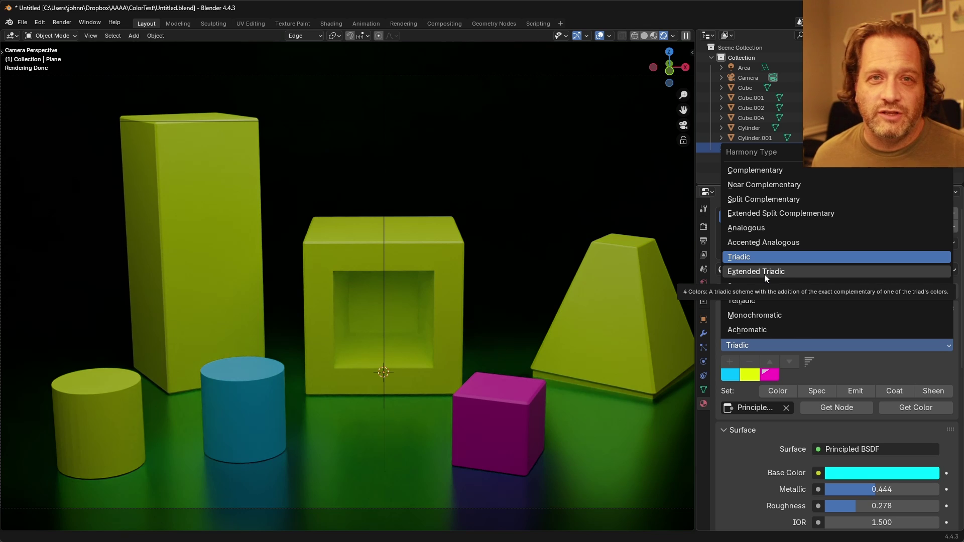
click(764, 274)
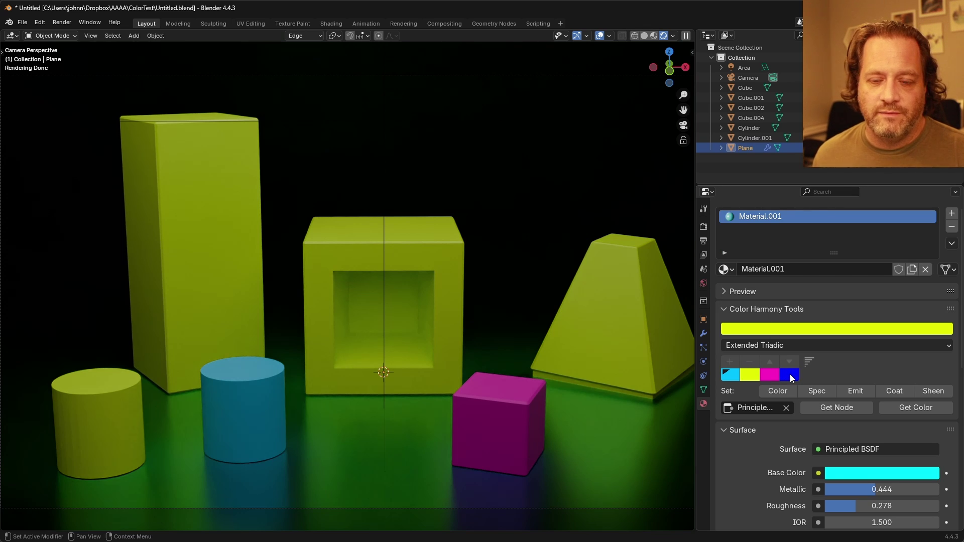
drag(788, 380, 594, 310)
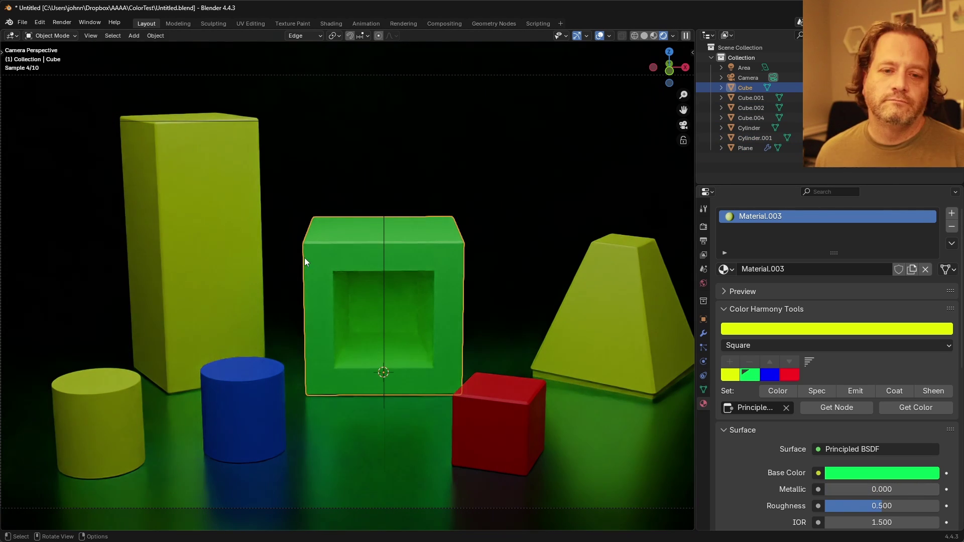
Step: Switch the harmony type to Tetradic
click(750, 345)
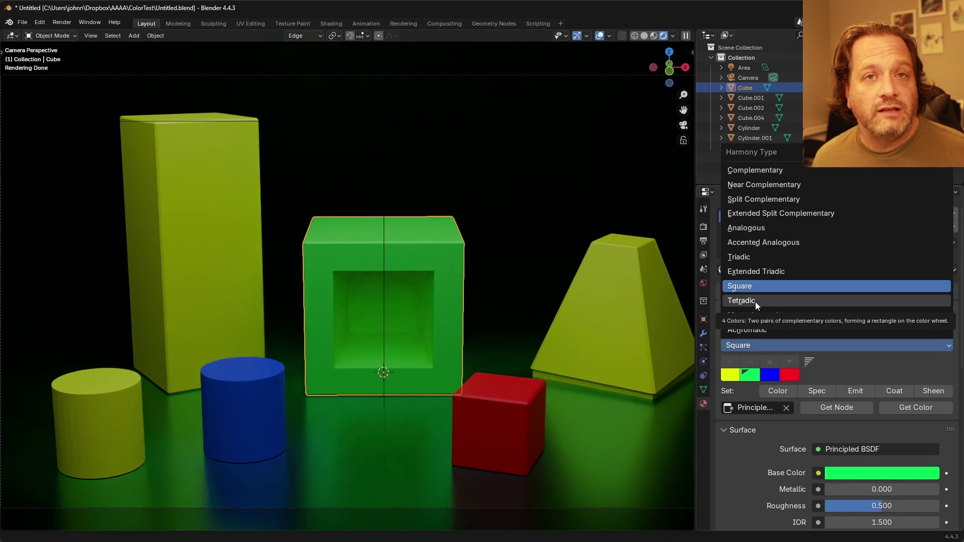
click(755, 301)
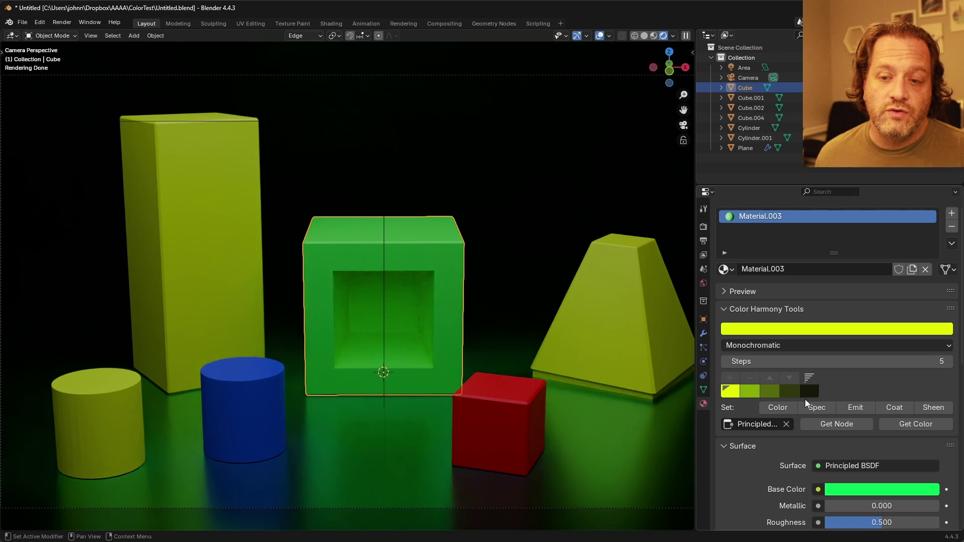
Step: Raise the monochrome steps to 11 and apply olive shades to the shapes, dark olive to the small cube
click(948, 361)
click(948, 362)
click(948, 362)
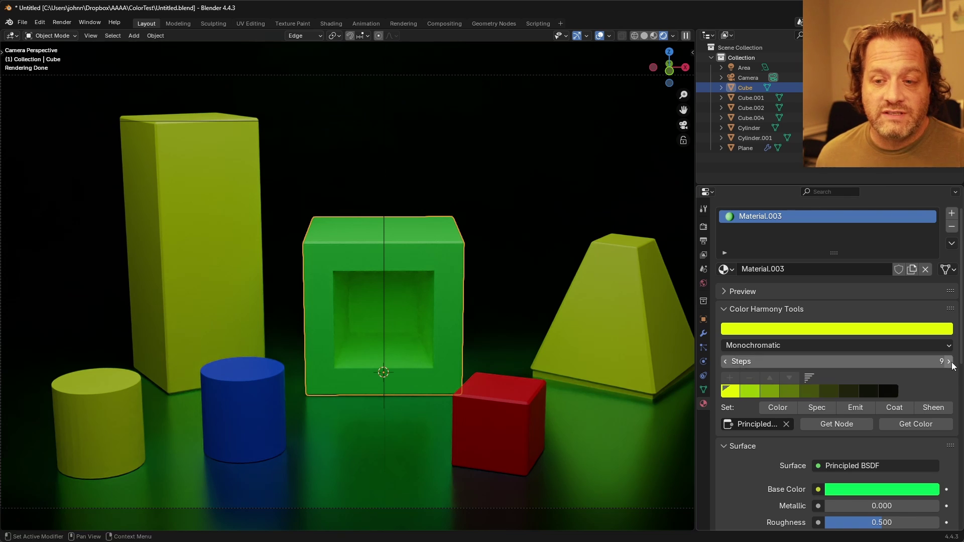
click(948, 361)
click(948, 361)
click(948, 362)
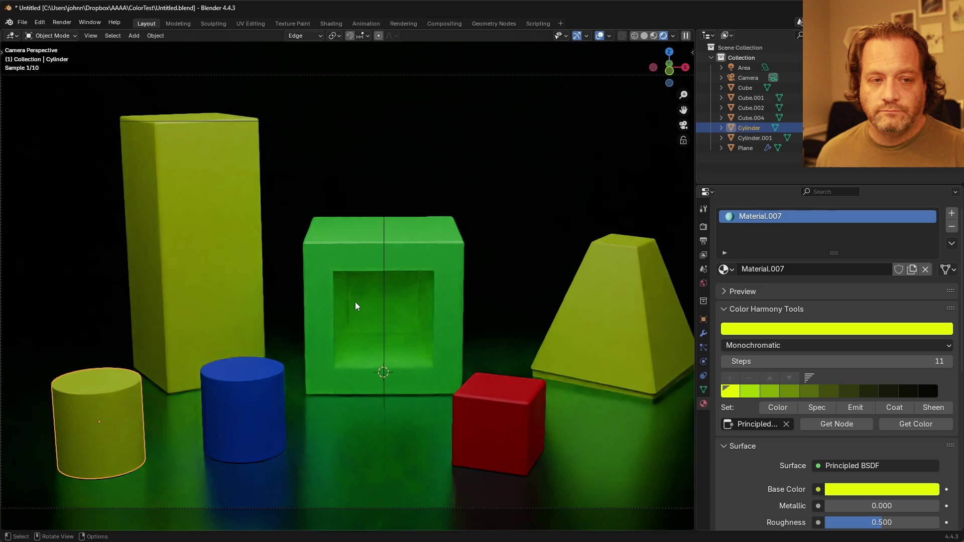
click(241, 401)
click(768, 391)
click(499, 425)
click(809, 391)
Step: With the floor active, switch the harmony type to Achromatic greys
click(624, 346)
click(753, 345)
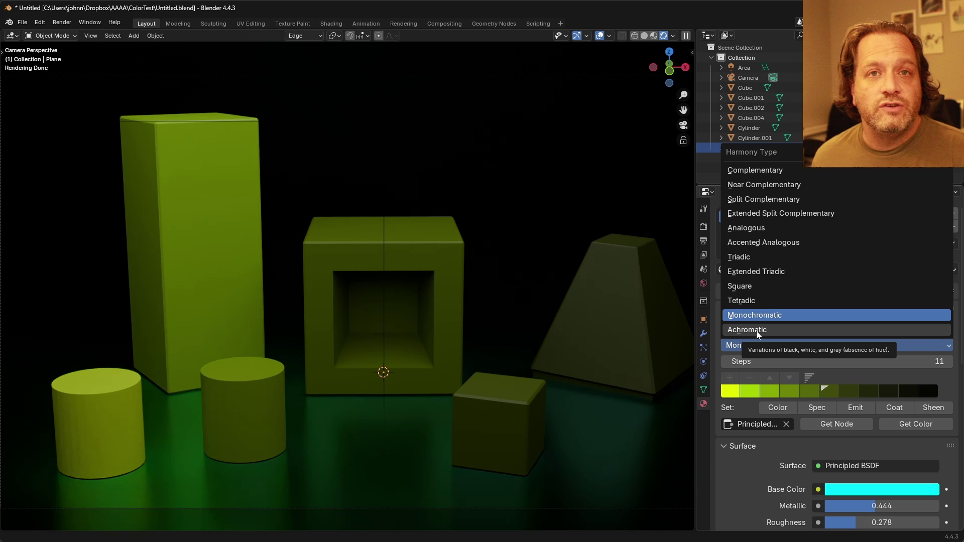
click(756, 331)
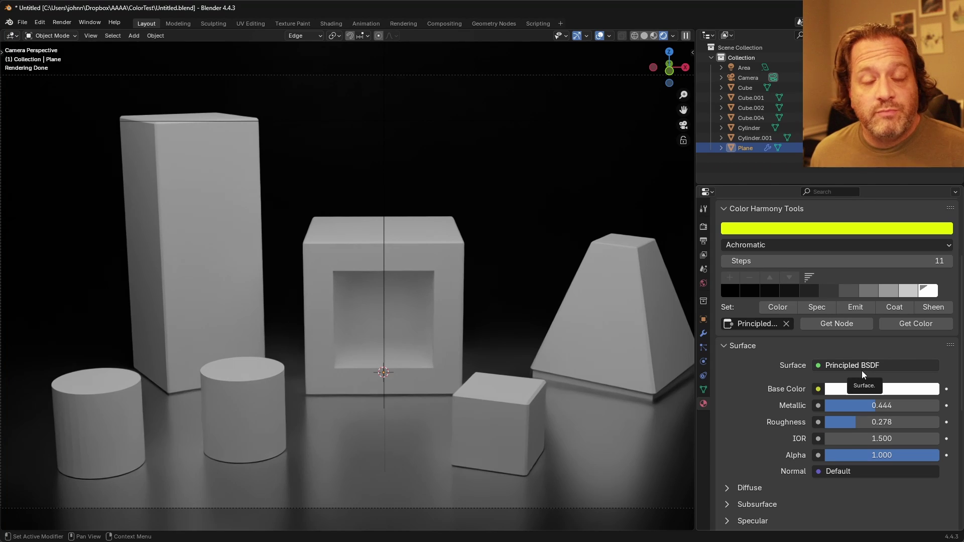
click(863, 367)
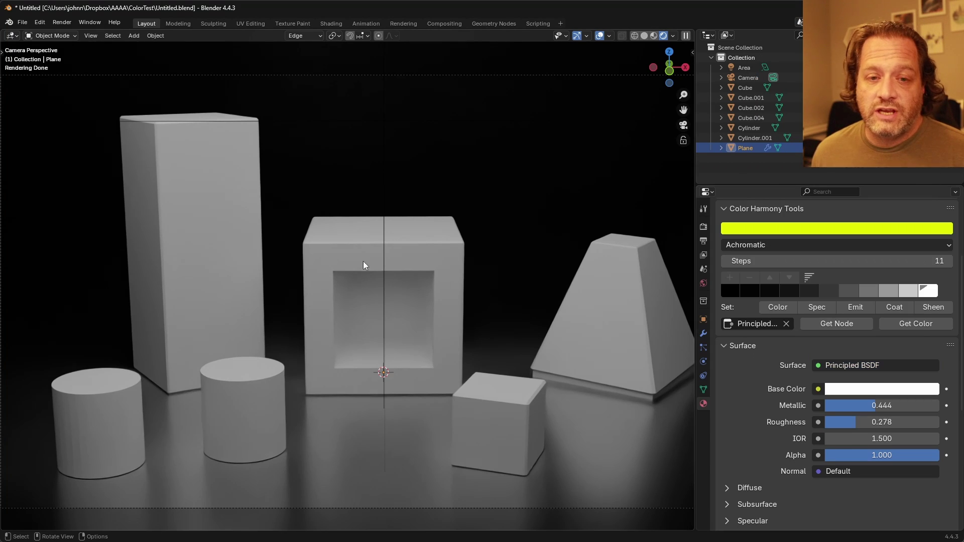
Step: Switch the hollow cube's surface shader to Metallic BSDF and widen the properties editor
click(424, 246)
click(851, 366)
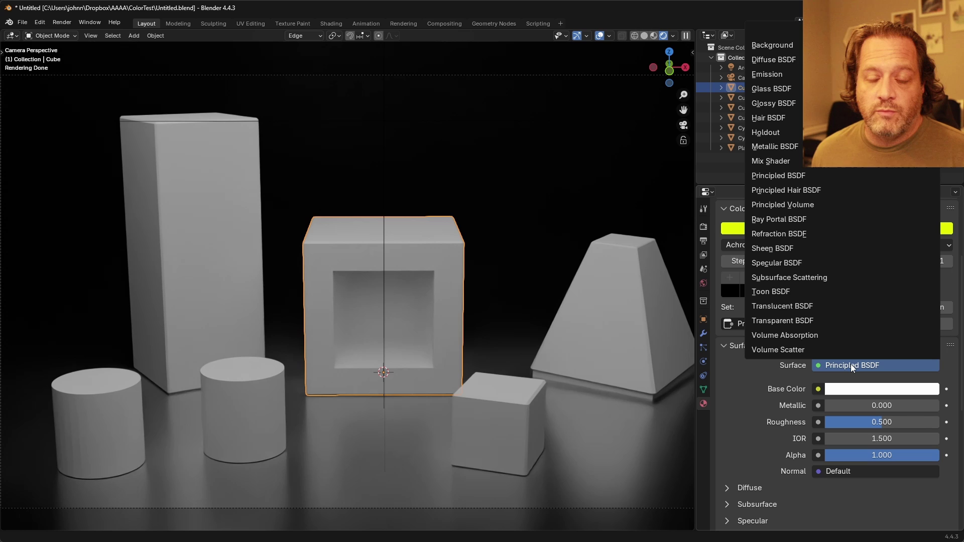
click(768, 146)
click(600, 318)
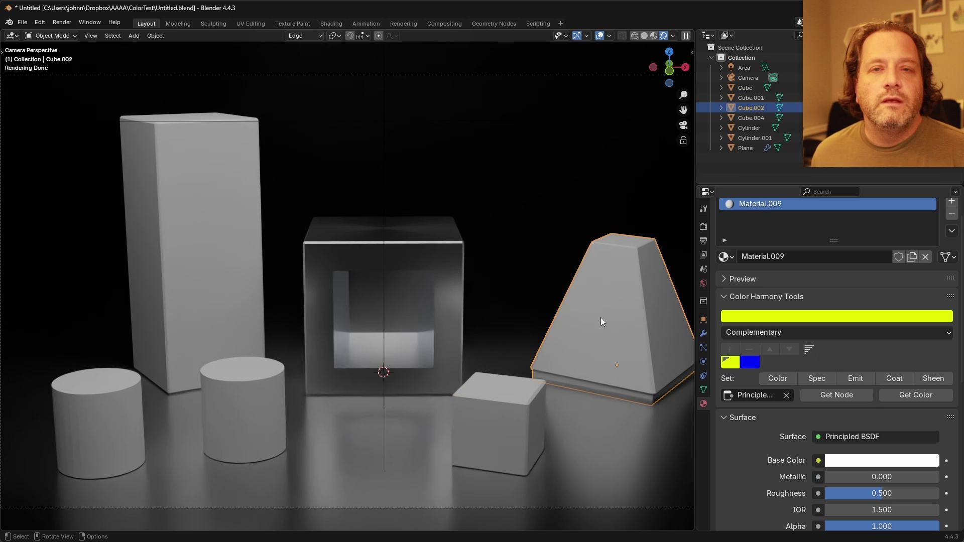
click(428, 246)
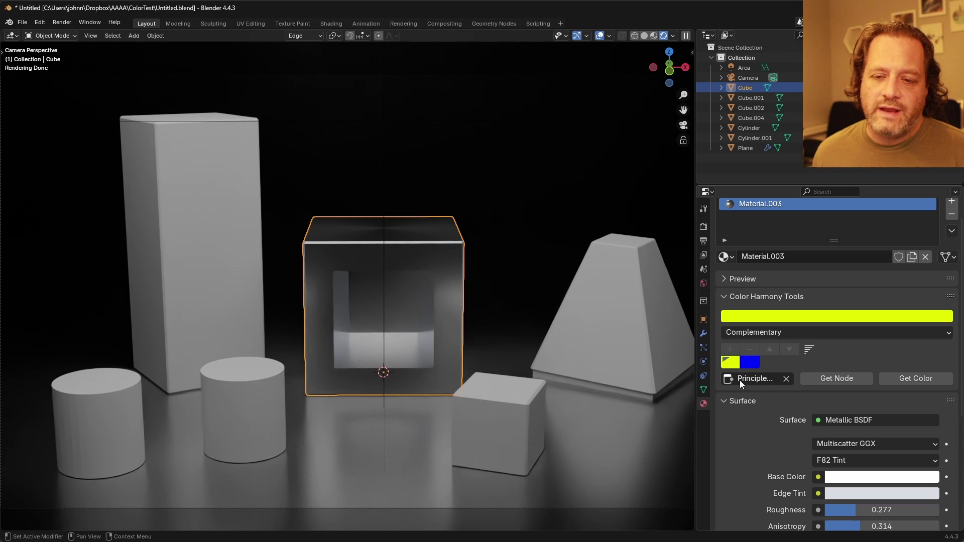
drag(695, 381, 665, 381)
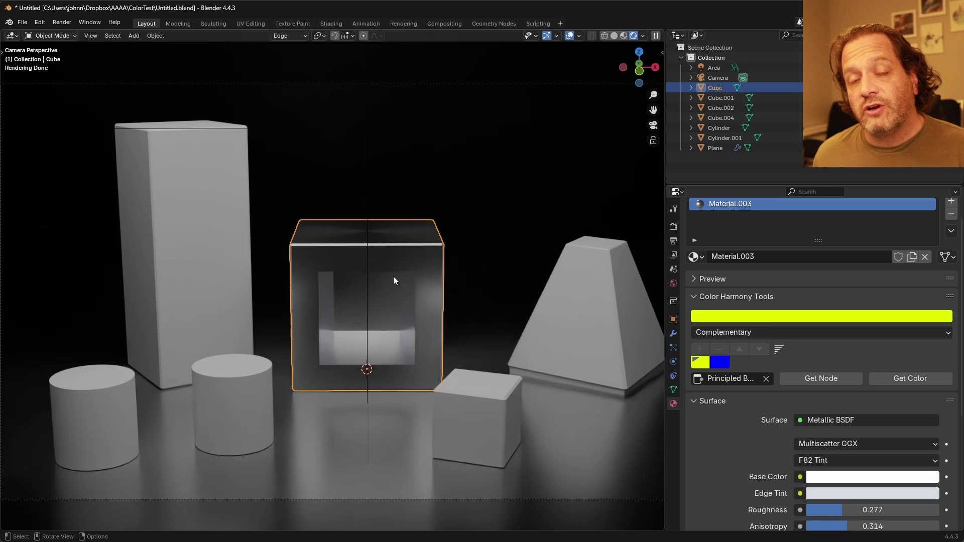
Step: Retarget the palette tools to the cube's Metallic BSDF node and apply the yellow base colour
click(766, 378)
click(726, 377)
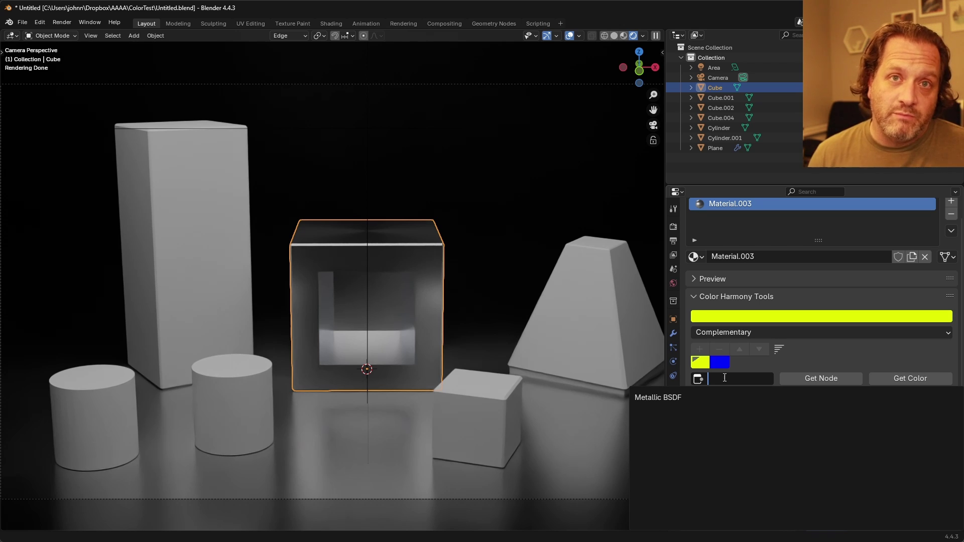
click(709, 399)
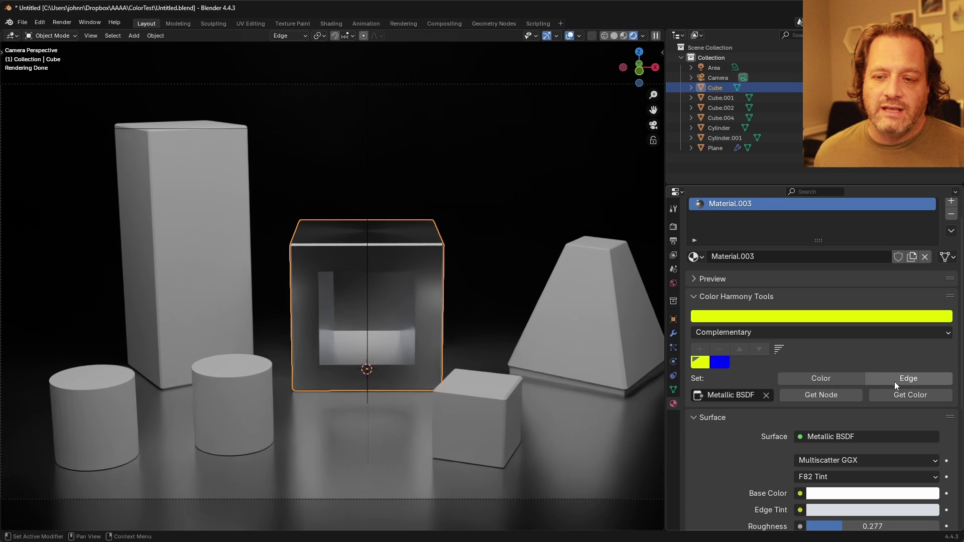
click(838, 380)
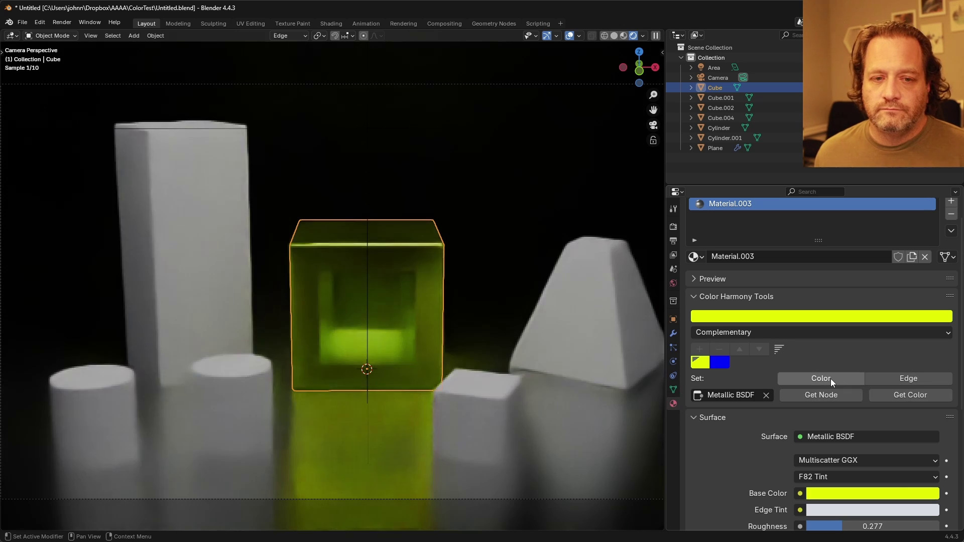
Step: Select the pyramid and use Get Node so the node field reads Principled BSDF
click(563, 292)
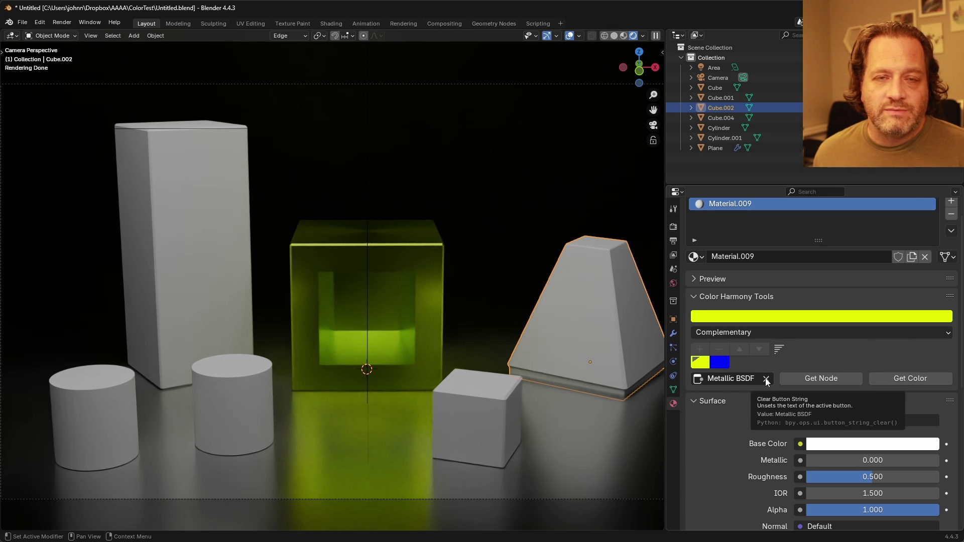
click(821, 378)
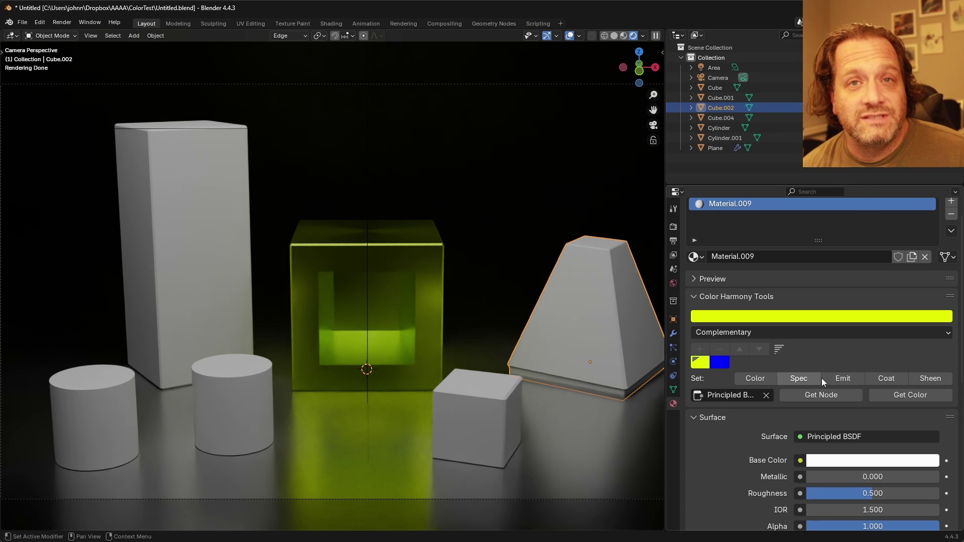